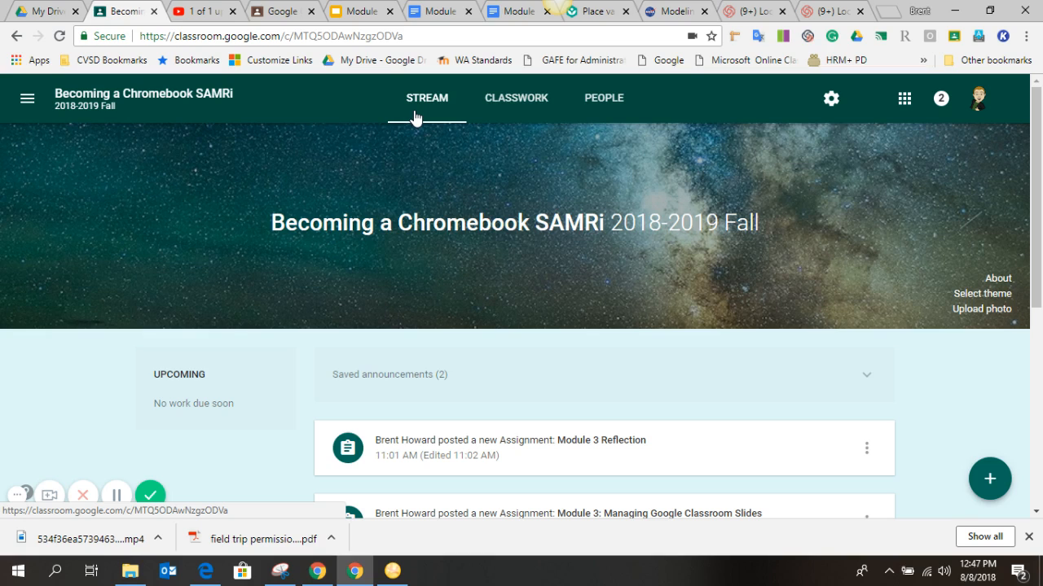
Create a class announcement reading "Please read this article. How are scientists using the past to predict the future?"
mouse_move(992, 482)
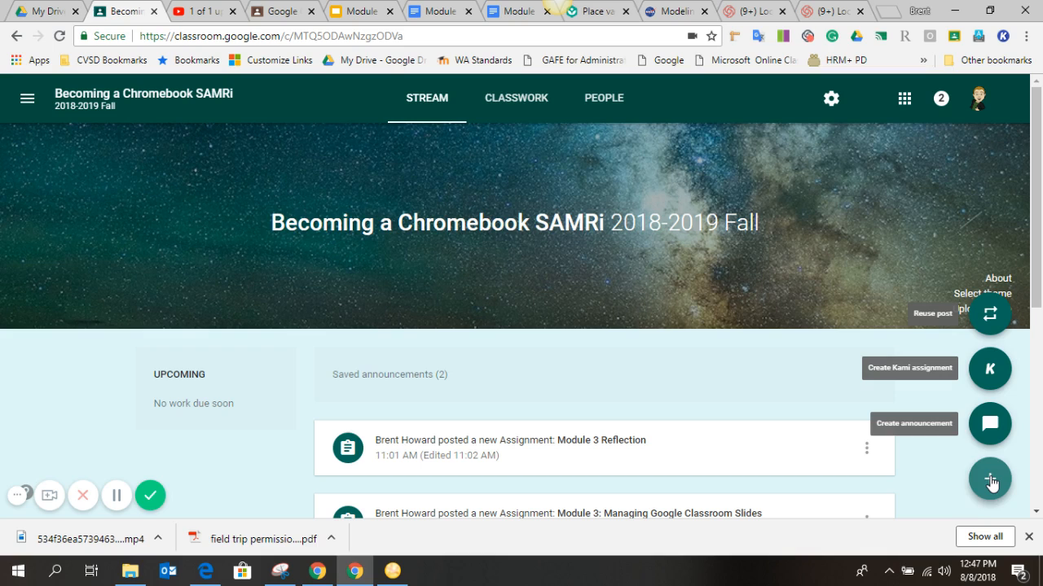
left_click(990, 424)
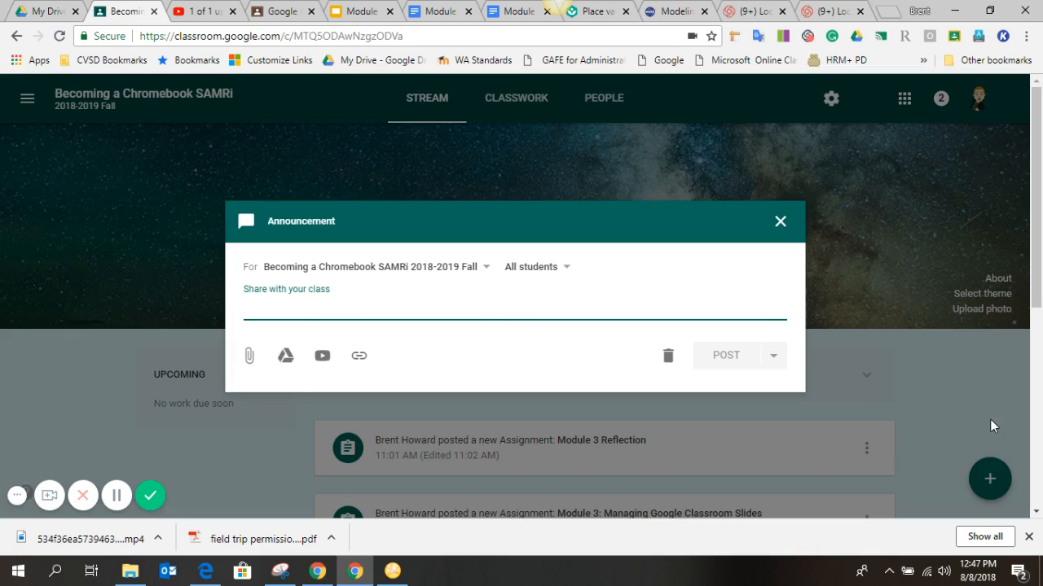
type("Please ")
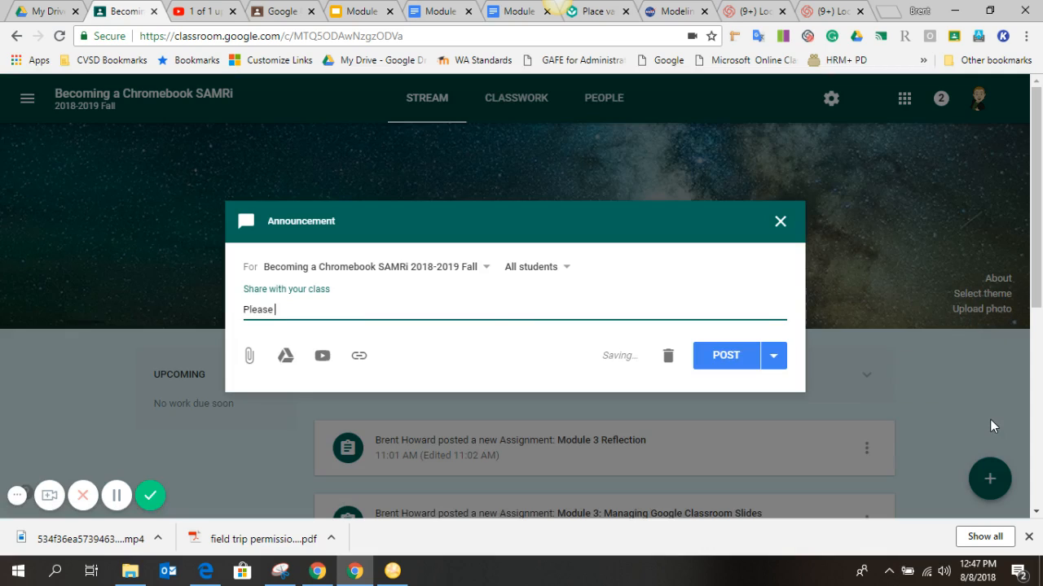
type("read this article")
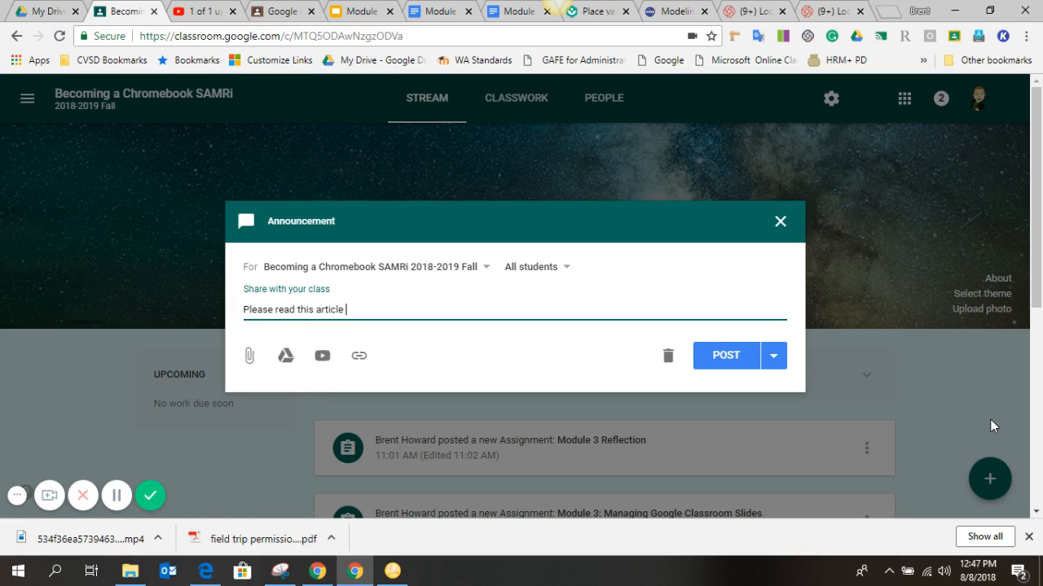
type(". How are scientists using the past to predict the future?")
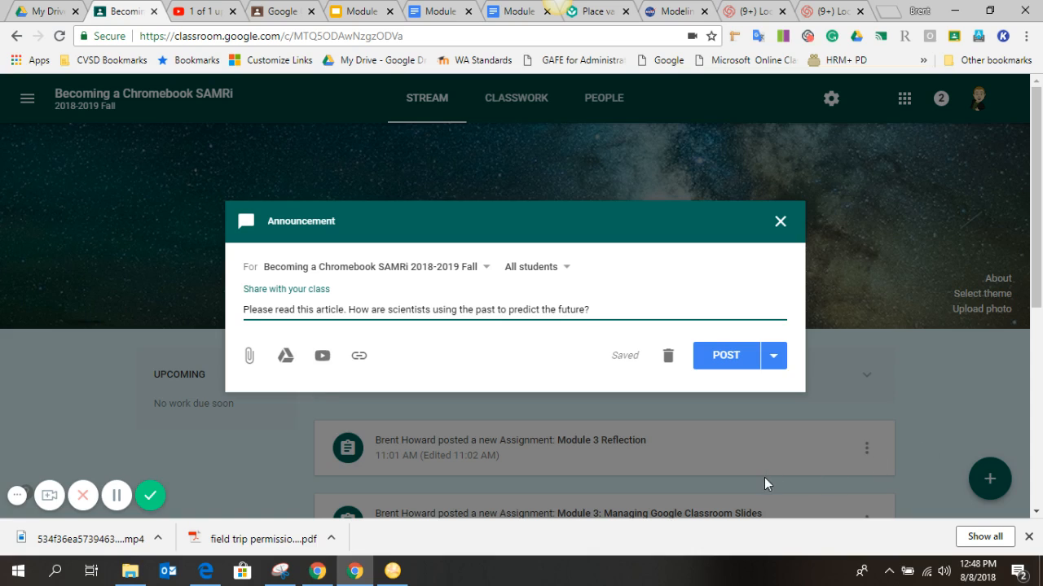
Copy the web address of the NASA climate article on modeling forests' future
left_click(662, 13)
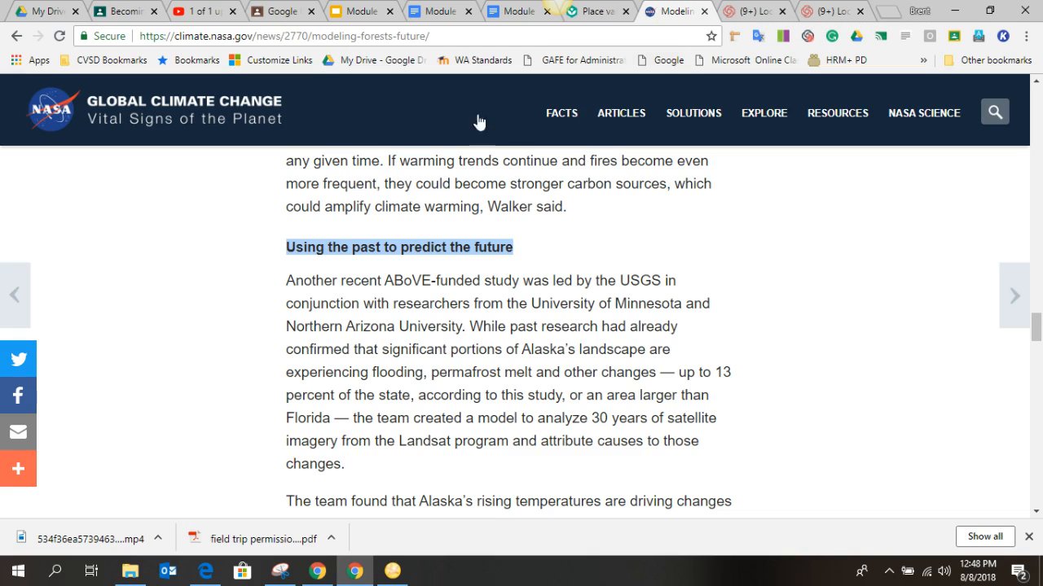
scroll(476, 181, "up", 3)
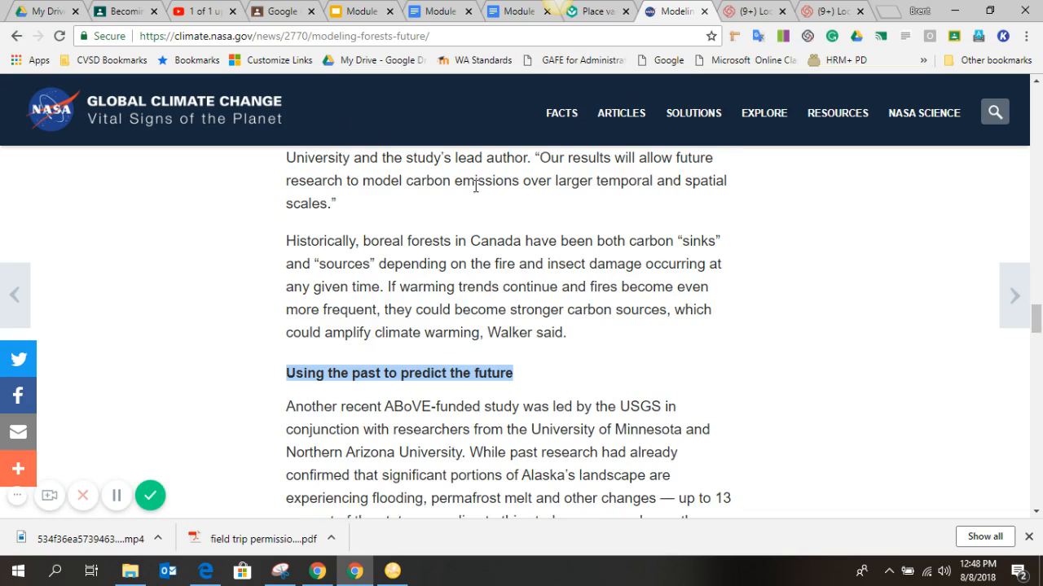
scroll(476, 186, "down", 5)
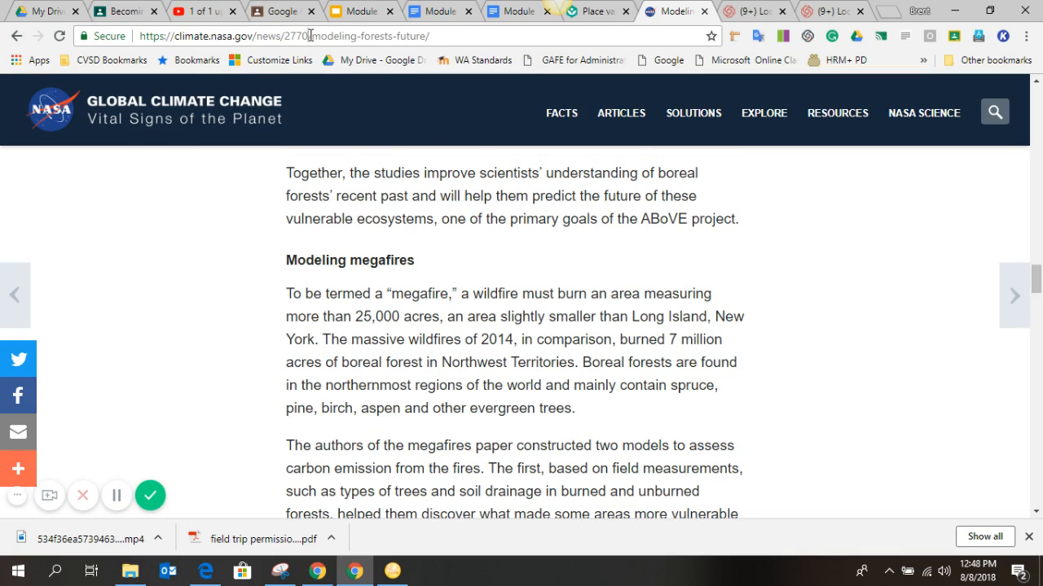
left_click(310, 39)
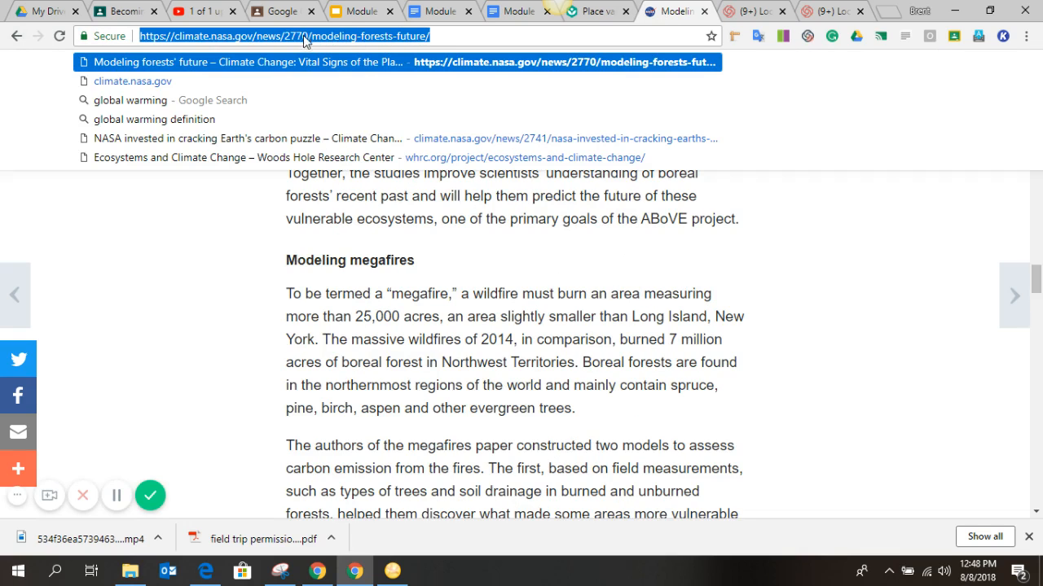
left_click(452, 36)
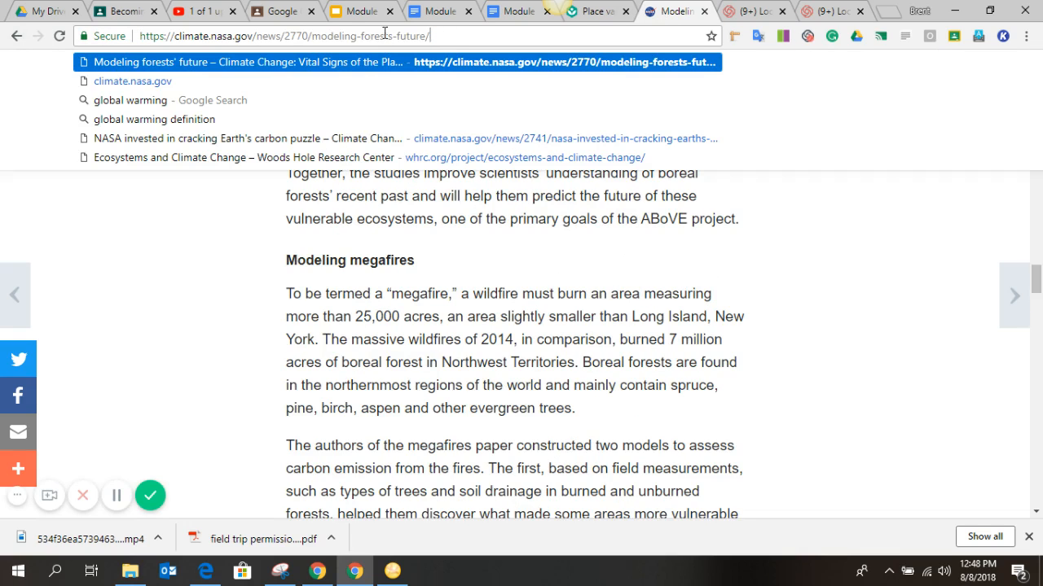
triple_click(248, 37)
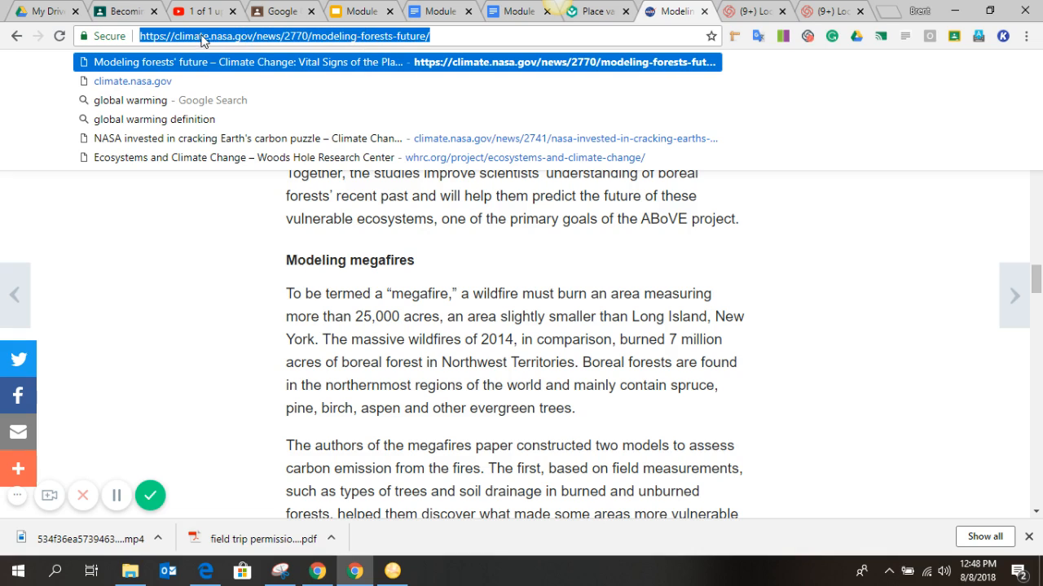
right_click(290, 41)
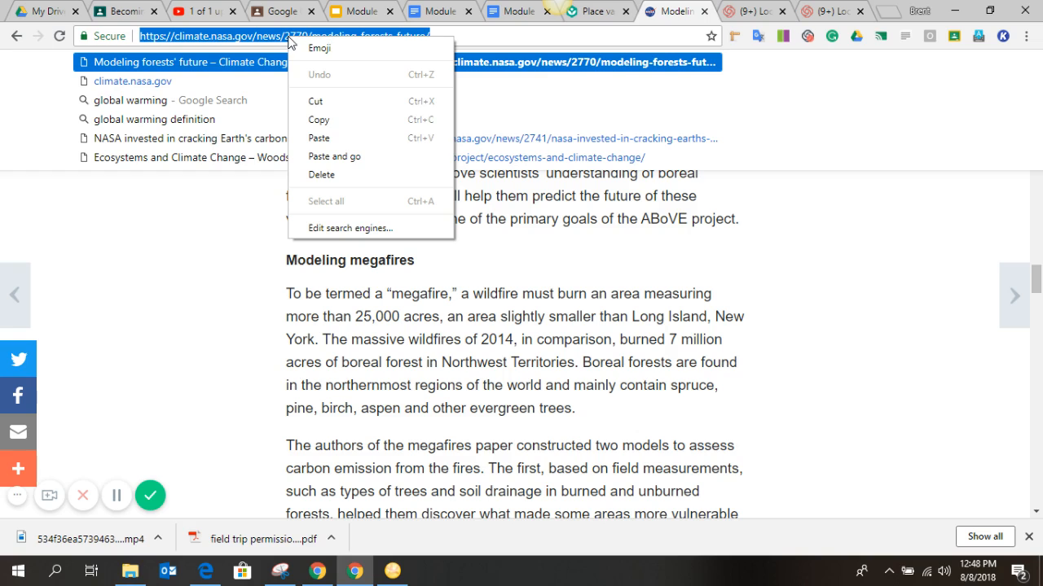
left_click(320, 119)
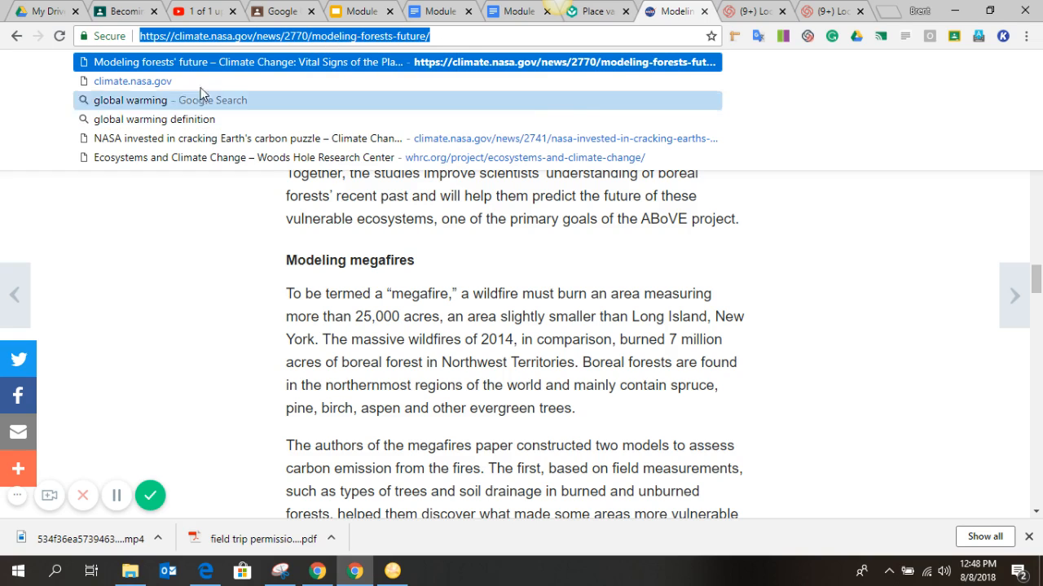
left_click(133, 12)
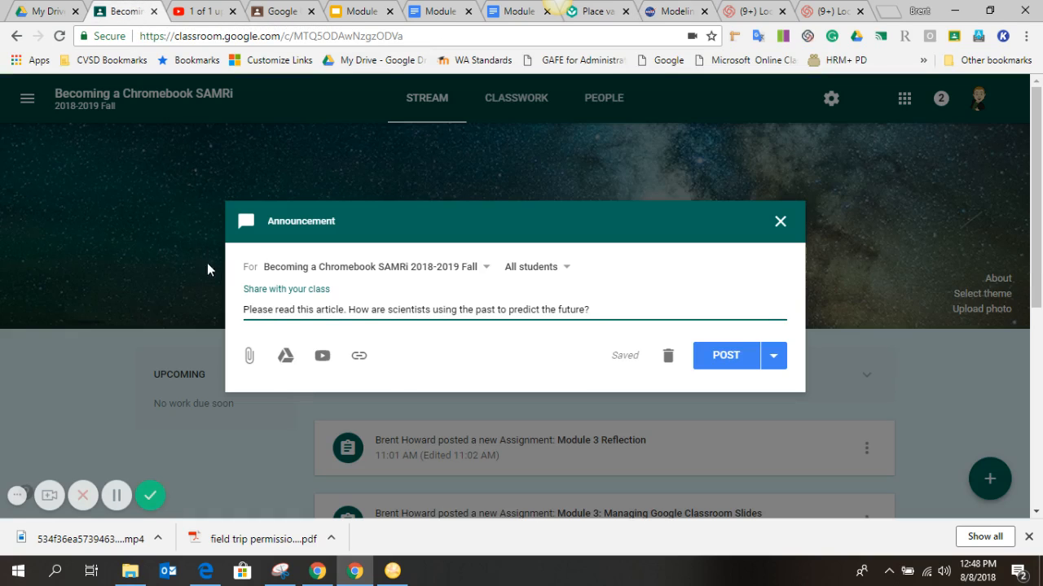
left_click(359, 359)
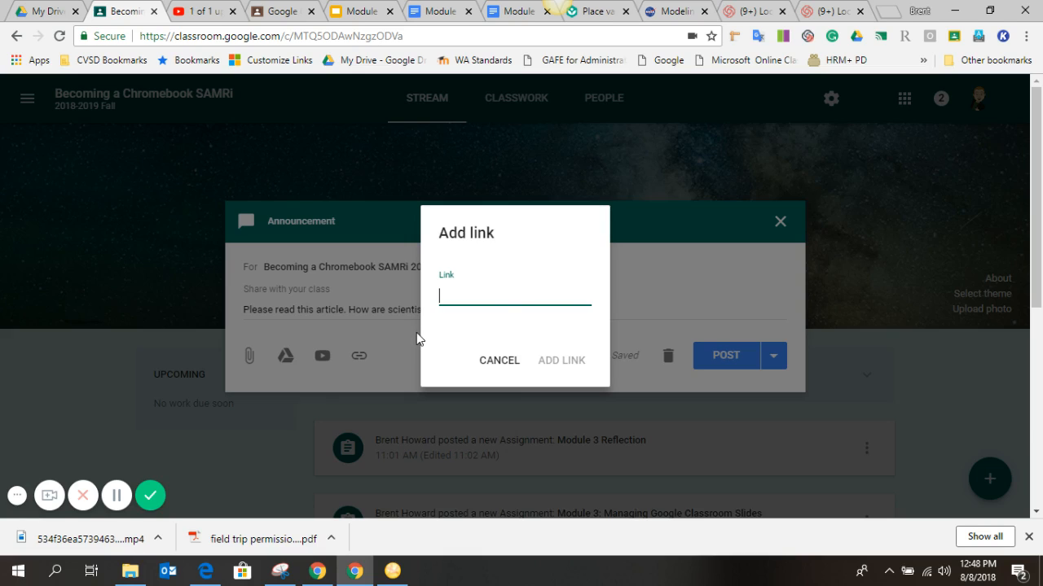
key("ctrl+v")
left_click(554, 362)
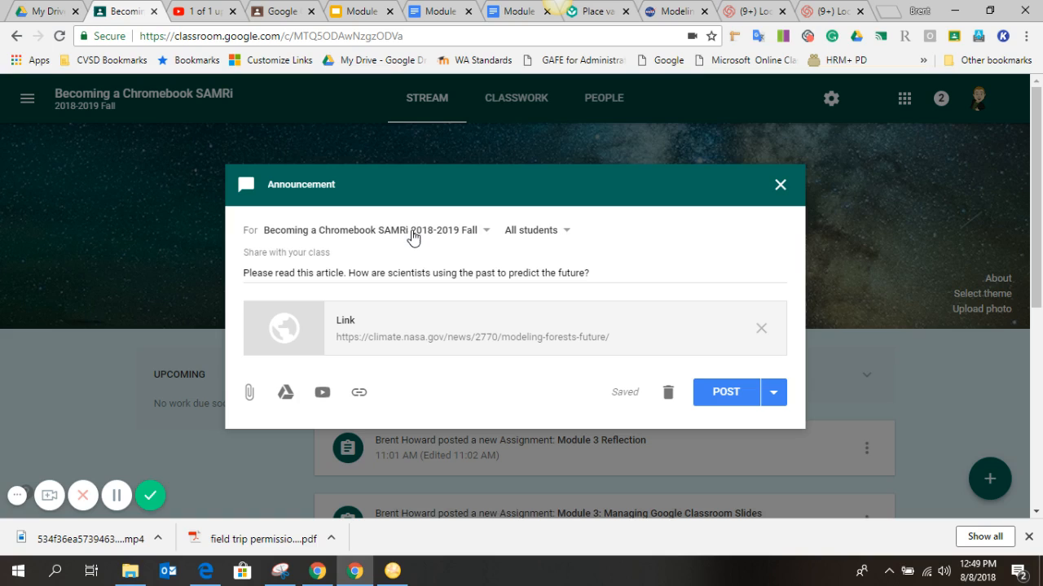
Review the available classes, then post the article announcement to all students in Becoming a Chromebook SAMRi 2018-2019 Fall only
left_click(411, 235)
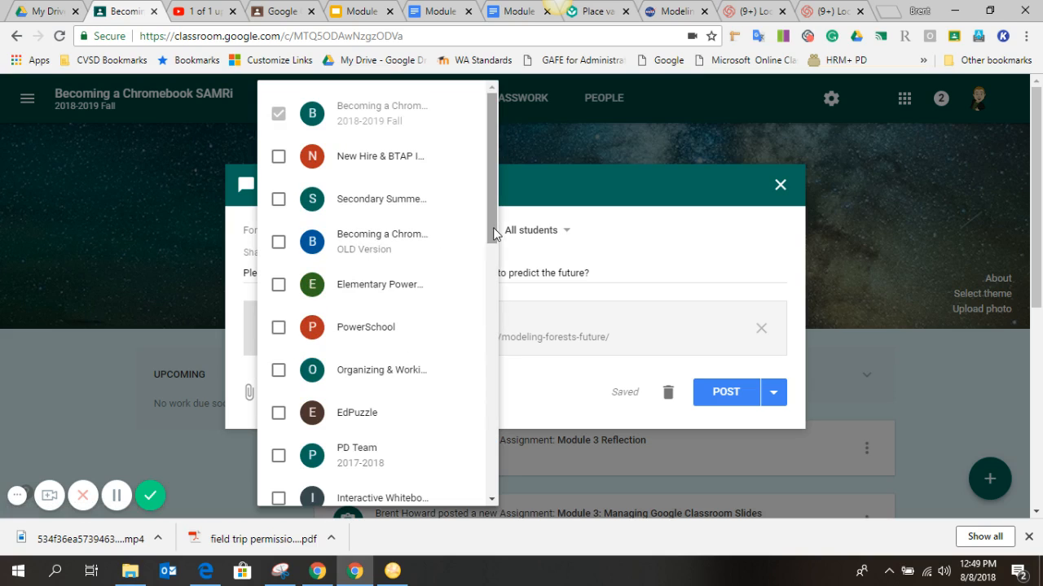
left_click(661, 258)
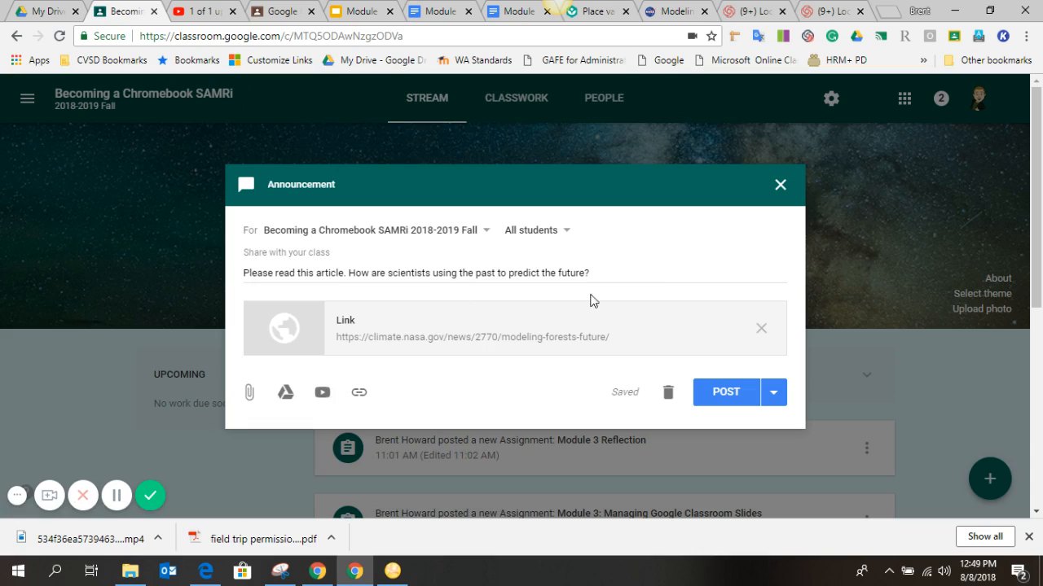
left_click(711, 397)
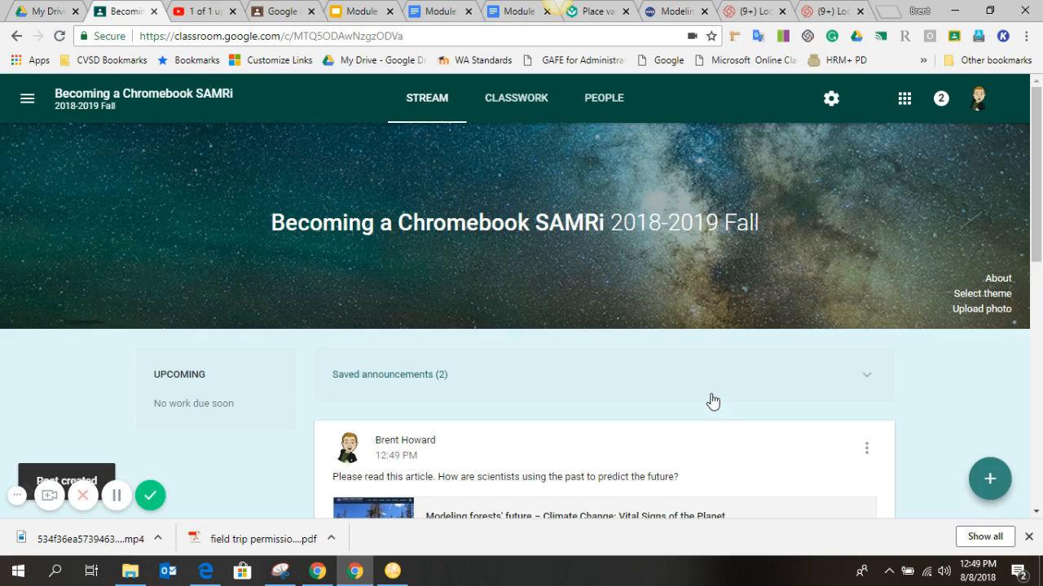
scroll(715, 440, "down", 1)
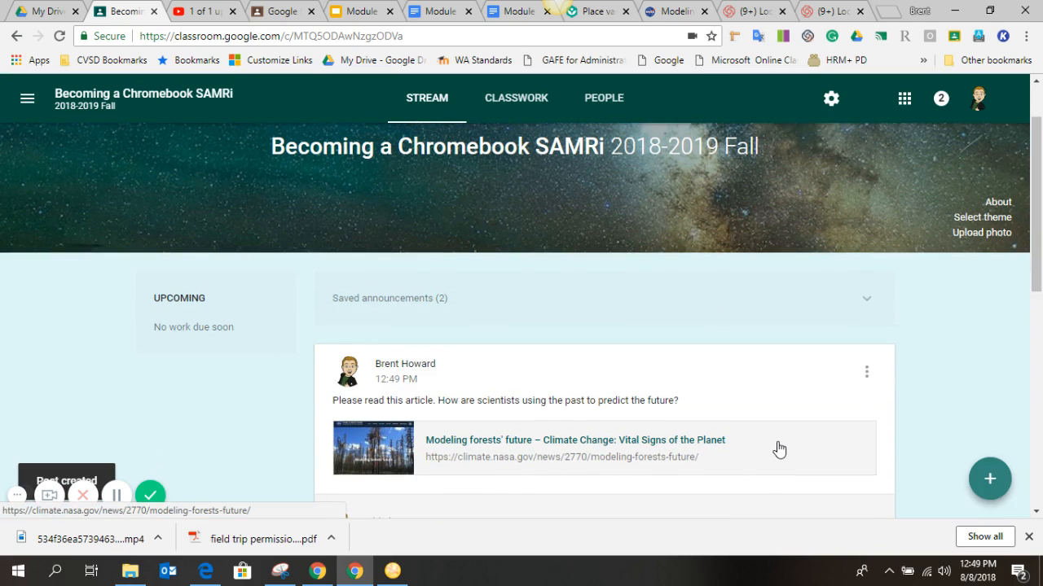
scroll(777, 449, "up", 1)
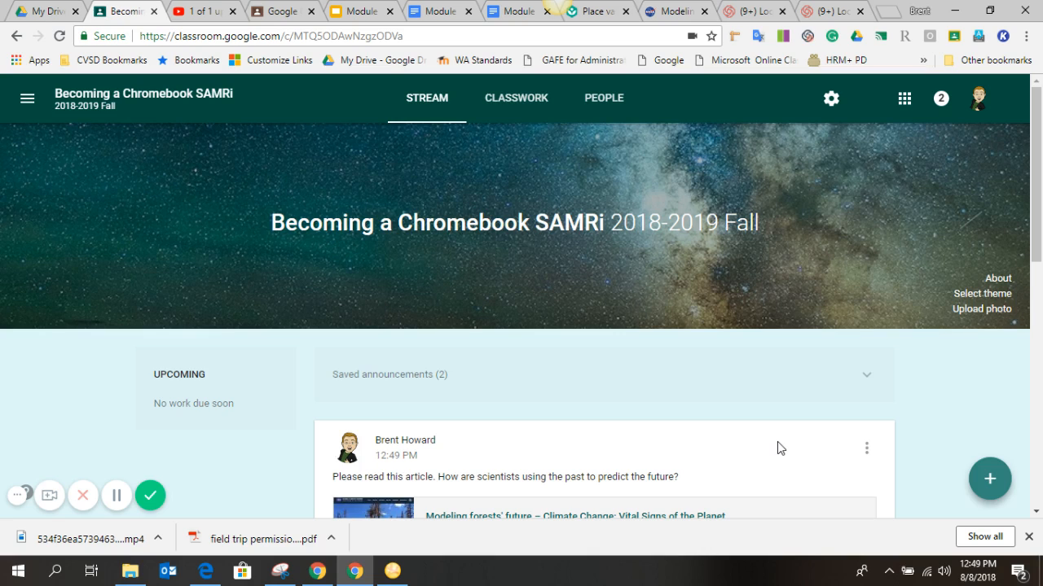
Create another announcement reading "Please fill out the permission form for a field trip and return it ASAP!"
mouse_move(989, 480)
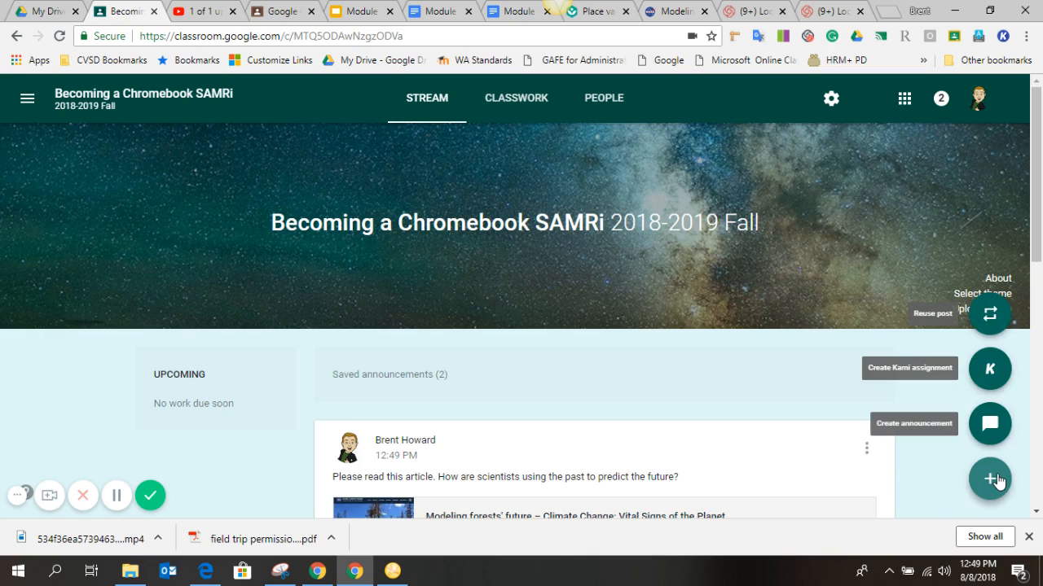
left_click(987, 423)
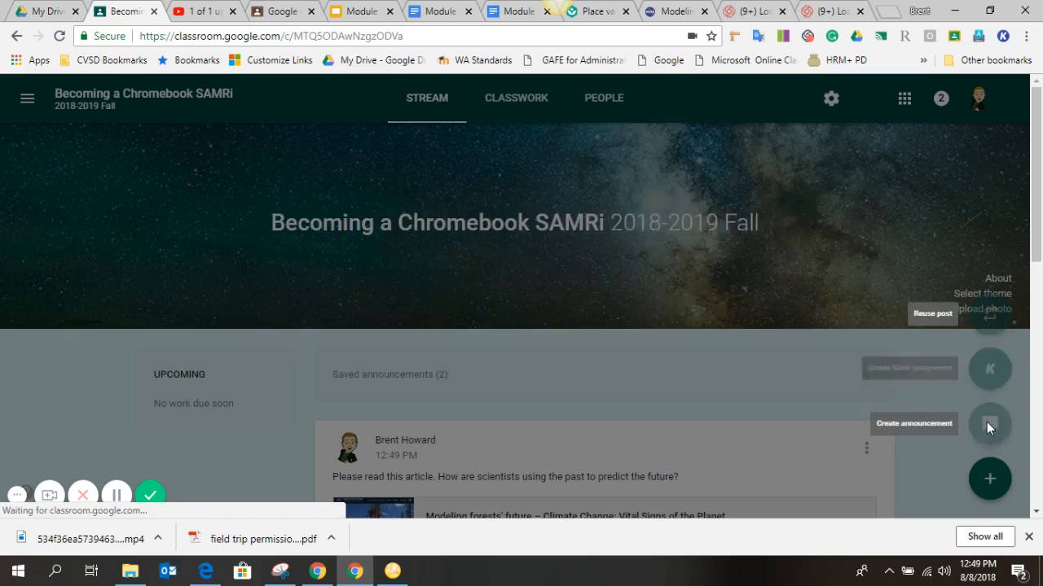
type("Ple")
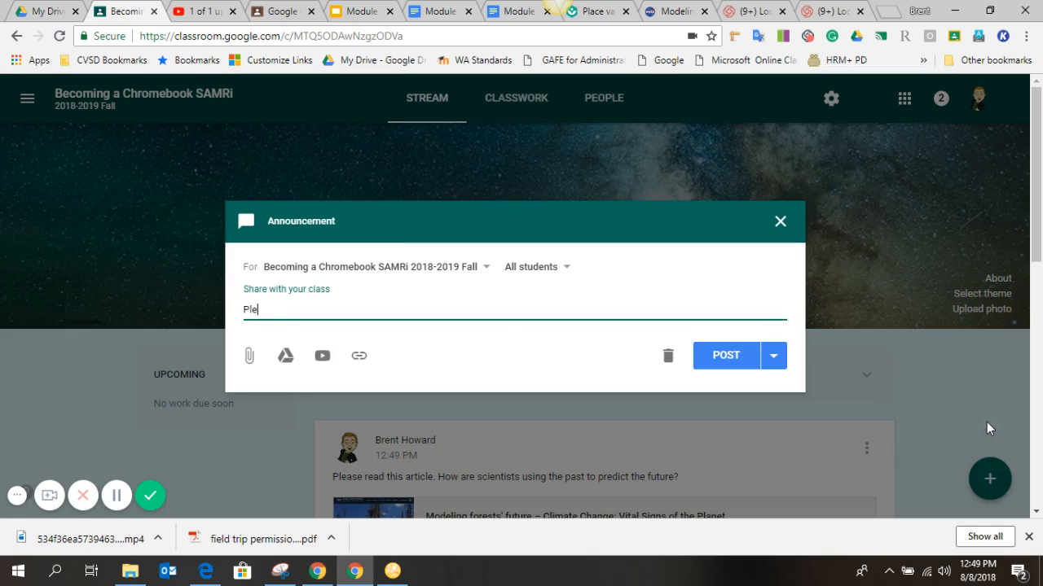
type("ase fill out the permission form ")
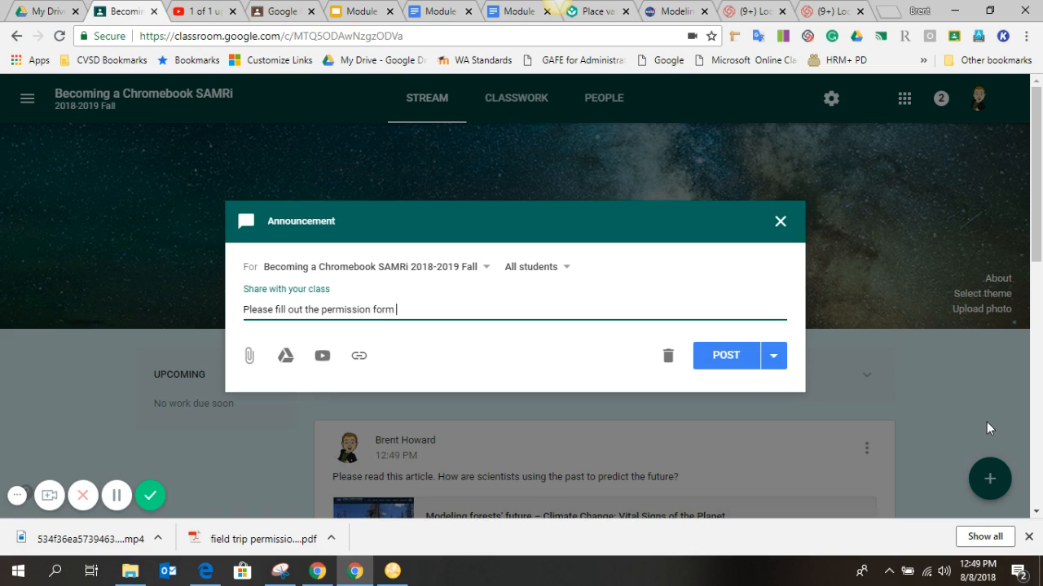
type("for a field trip and retrun i")
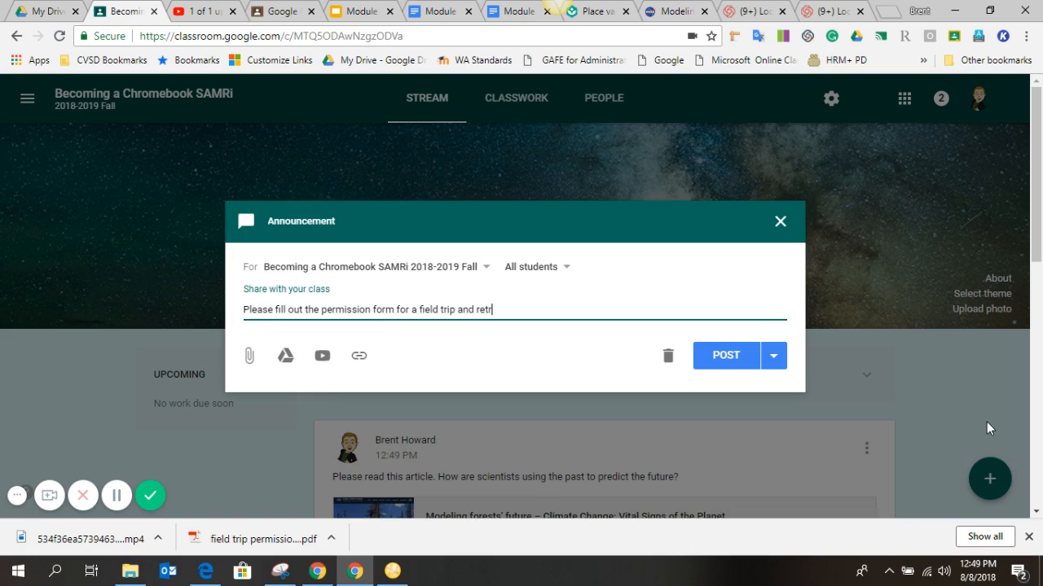
key("BackSpace")
key("BackSpace")
key("BackSpace")
key("BackSpace")
key("BackSpace")
key("BackSpace")
type("turn it ASAP!")
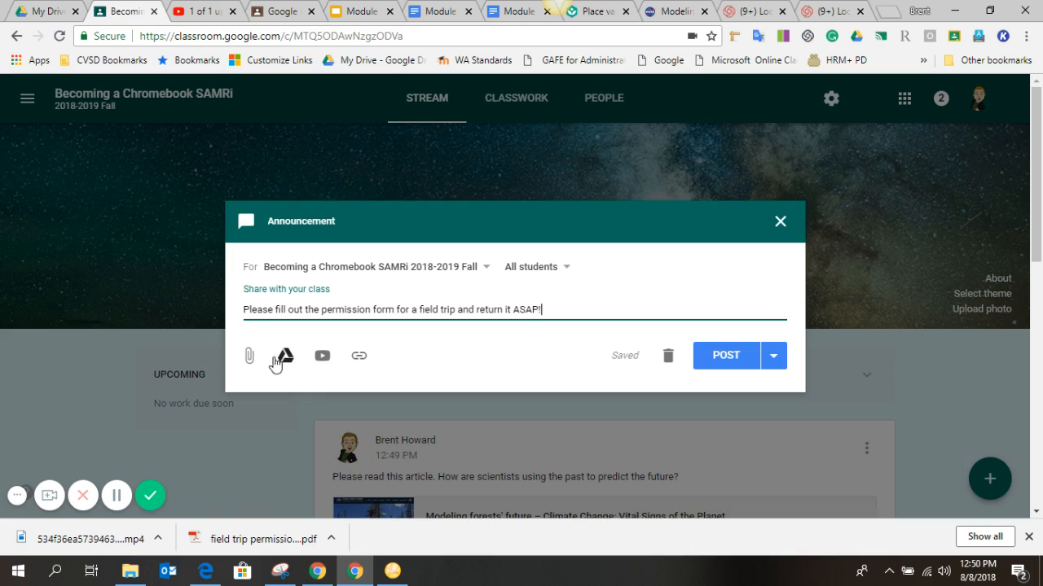
Upload "field trip permission slip.pdf" from the computer's Downloads folder as an attachment to the announcement
left_click(250, 359)
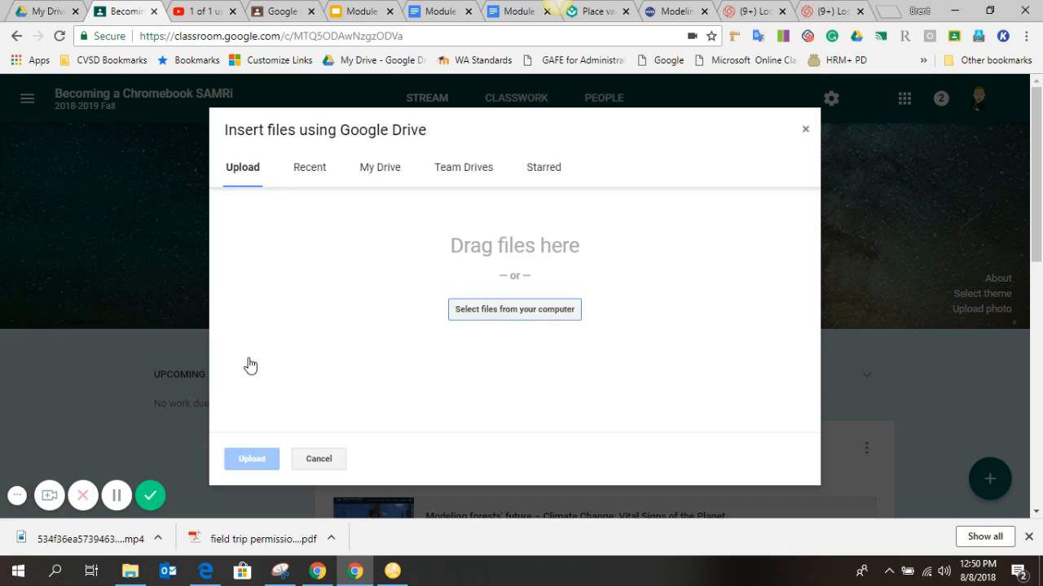
left_click(508, 318)
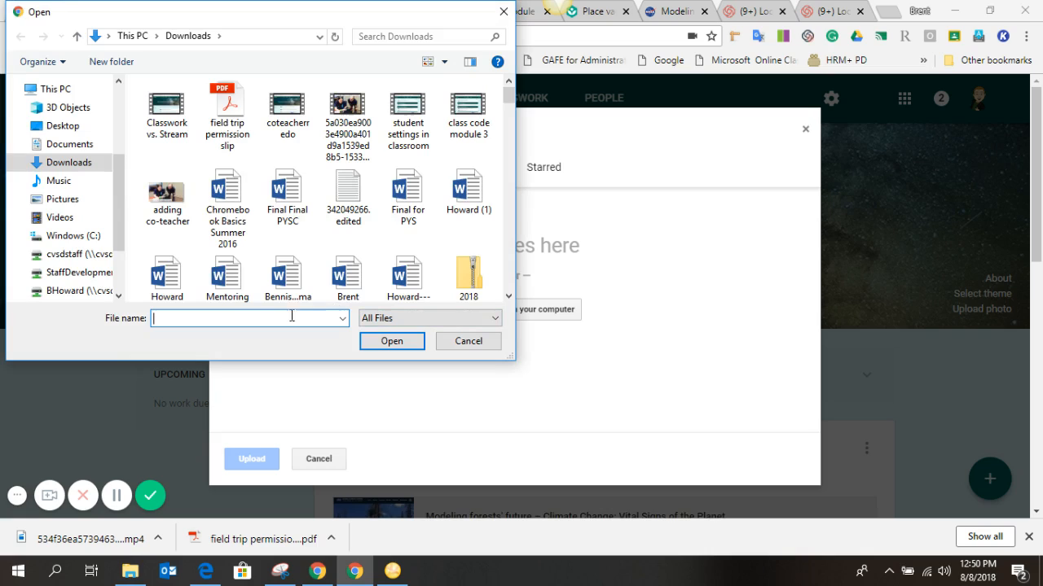
left_click(224, 112)
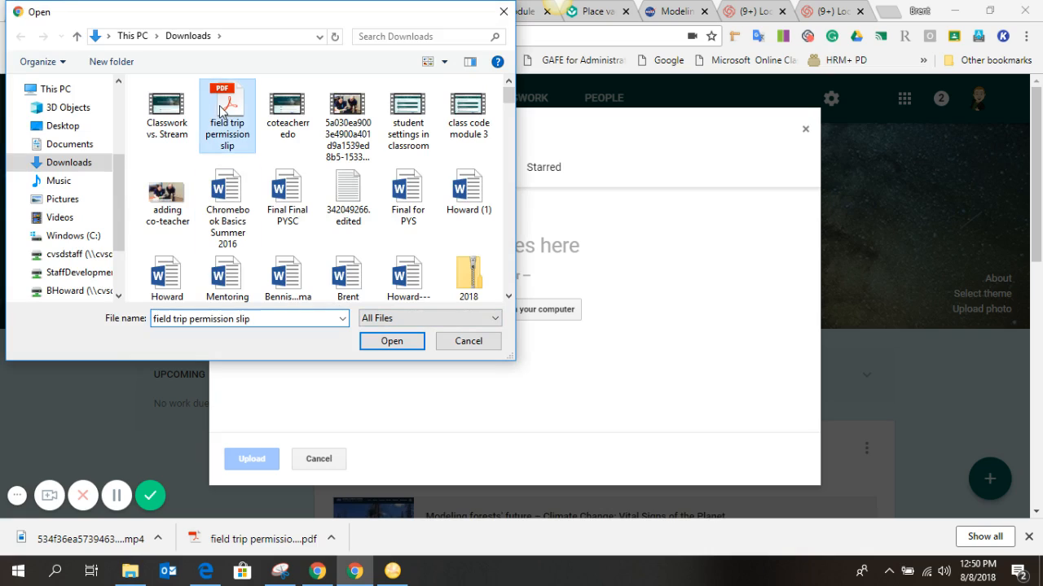
left_click(389, 345)
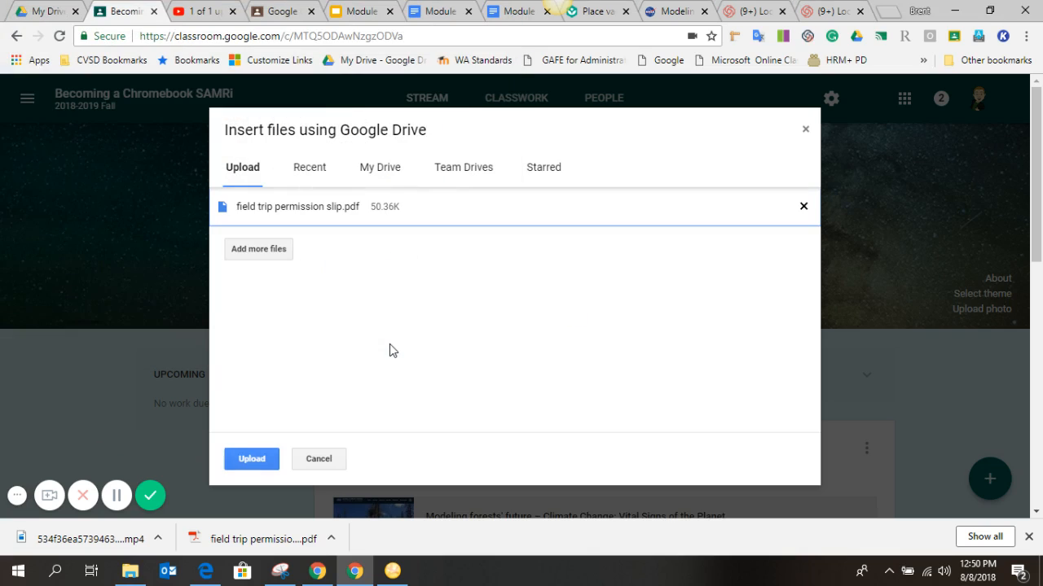
left_click(259, 459)
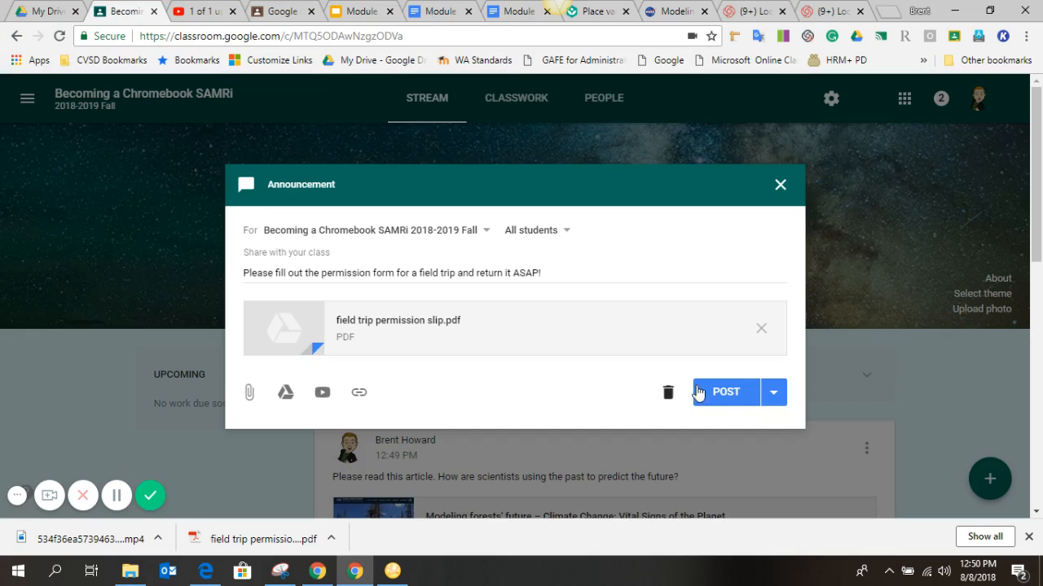
Post the field trip announcement to the class and check it in the stream
left_click(720, 394)
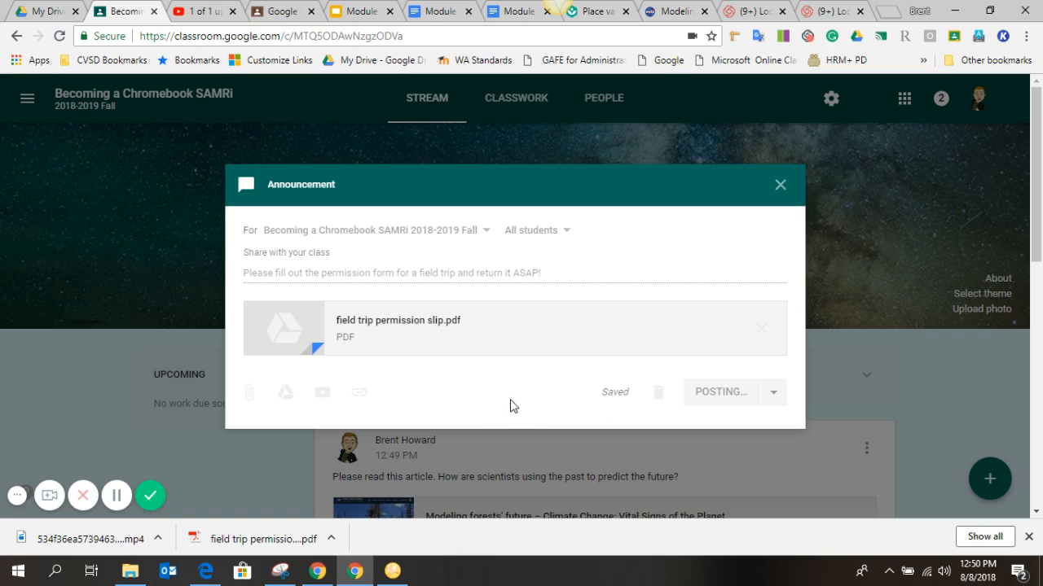
scroll(512, 403, "down", 3)
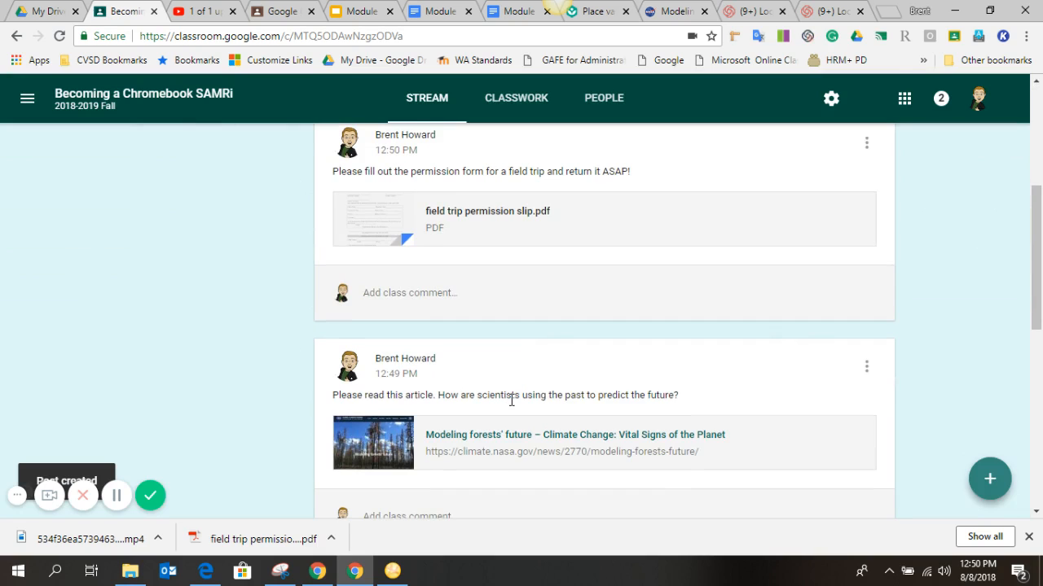
scroll(512, 400, "up", 1)
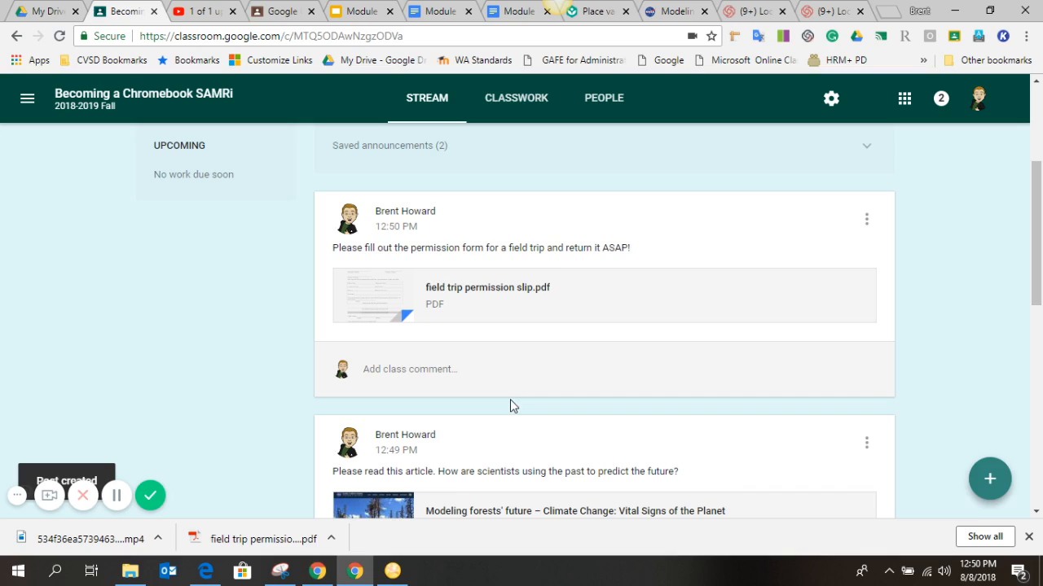
Switch to the student account in Microsoft Edge and show the updated stream of Becoming a Chromebook SAMRi
left_click(211, 573)
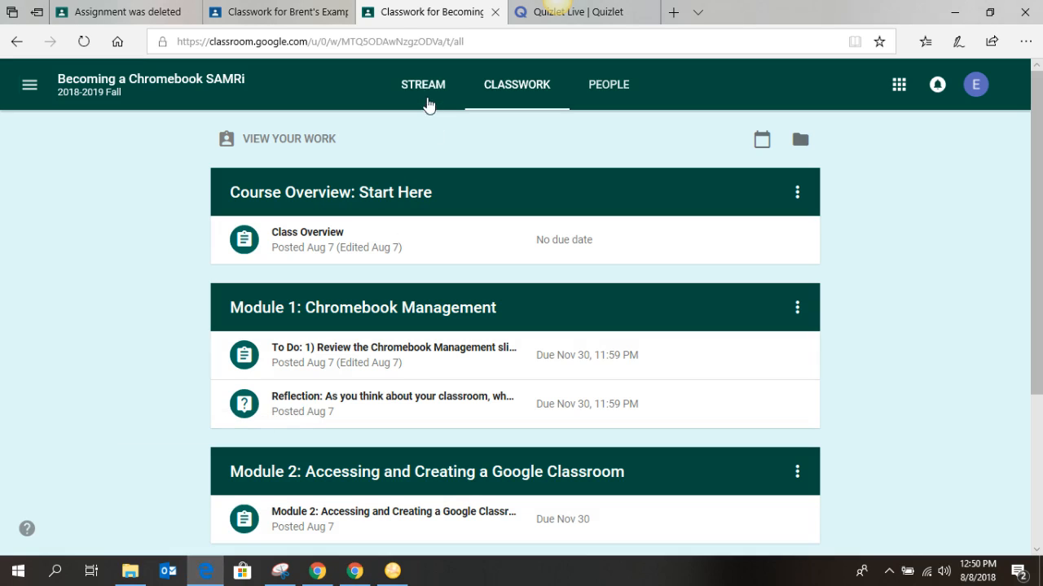
left_click(424, 93)
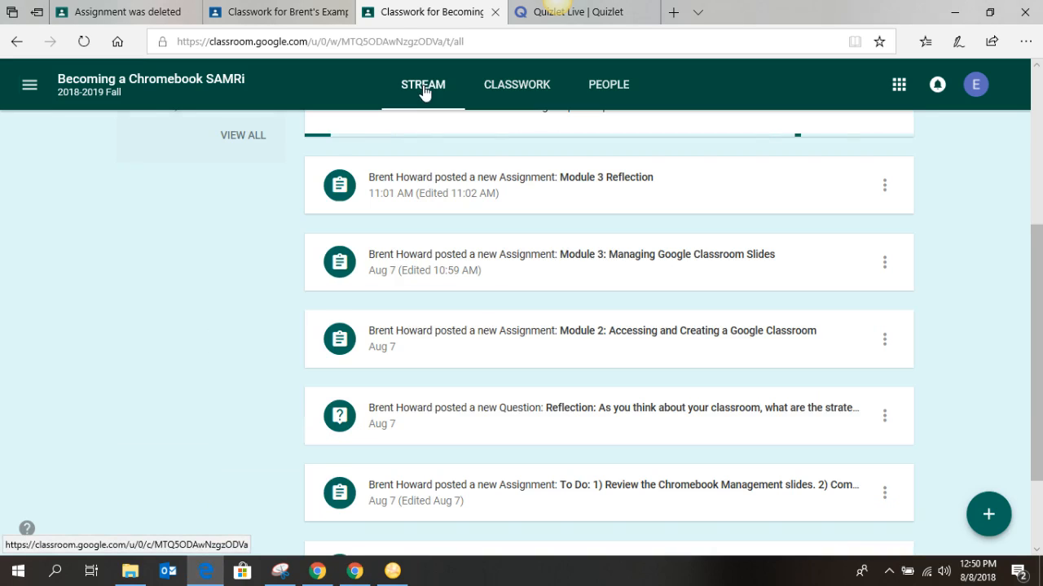
scroll(628, 194, "up", 6)
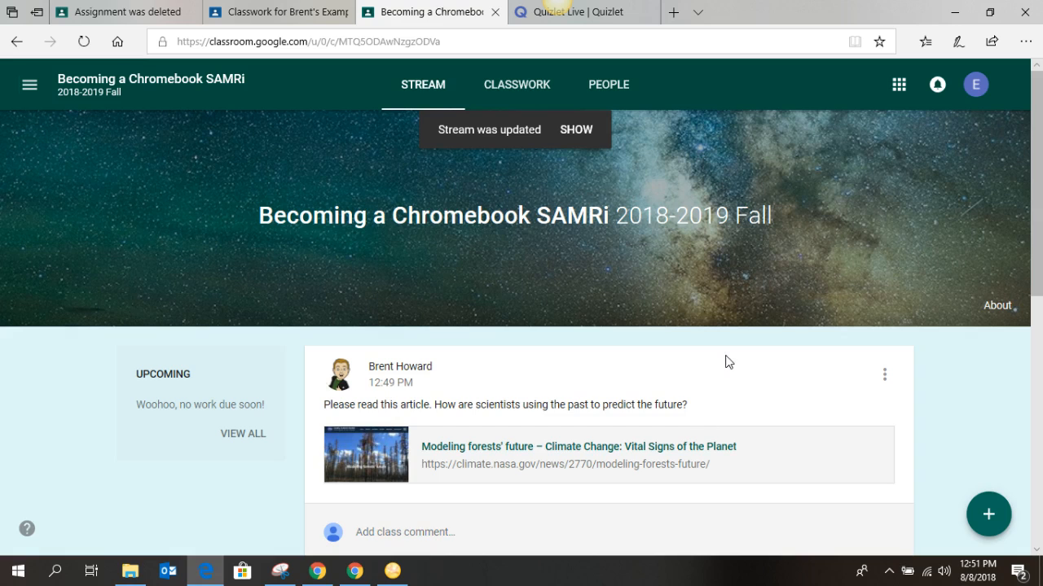
left_click(566, 129)
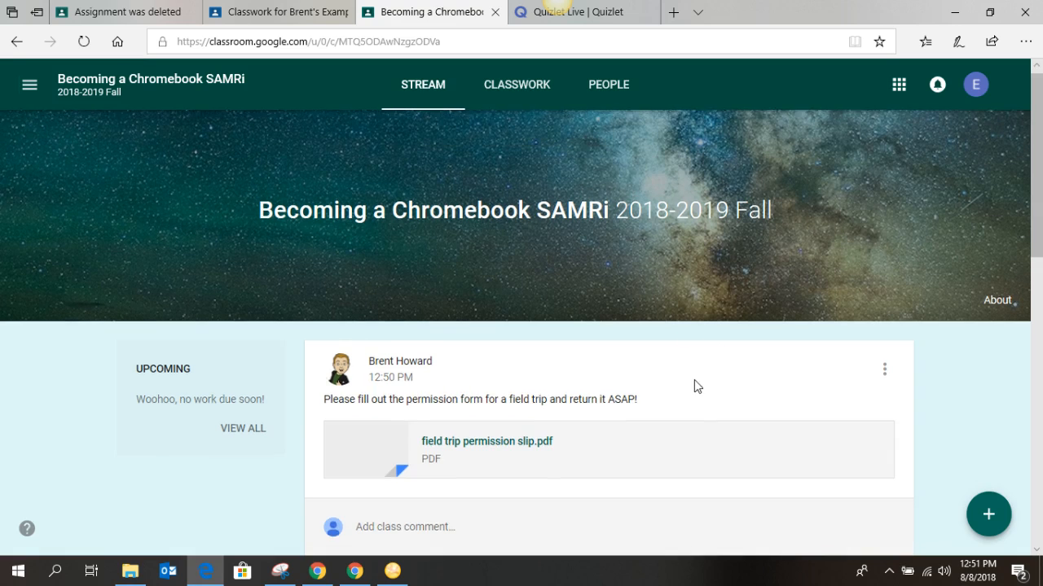
Check both announcement attachments as a student, opening "field trip permission slip.pdf" and the "Modeling forests' future" article link, and return to the teacher's stream in Chrome
scroll(694, 382, "down", 1)
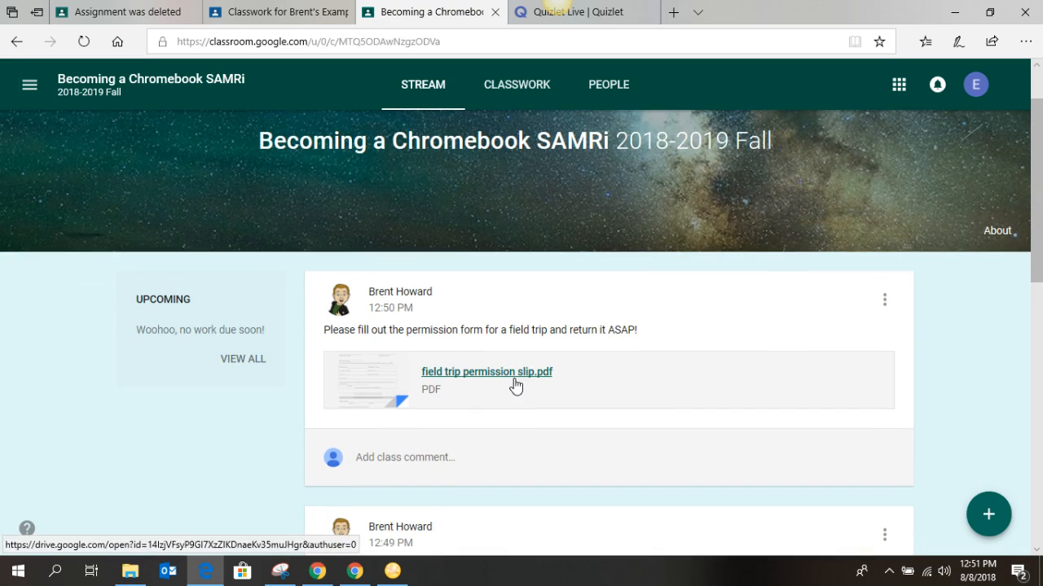
scroll(717, 391, "down", 2)
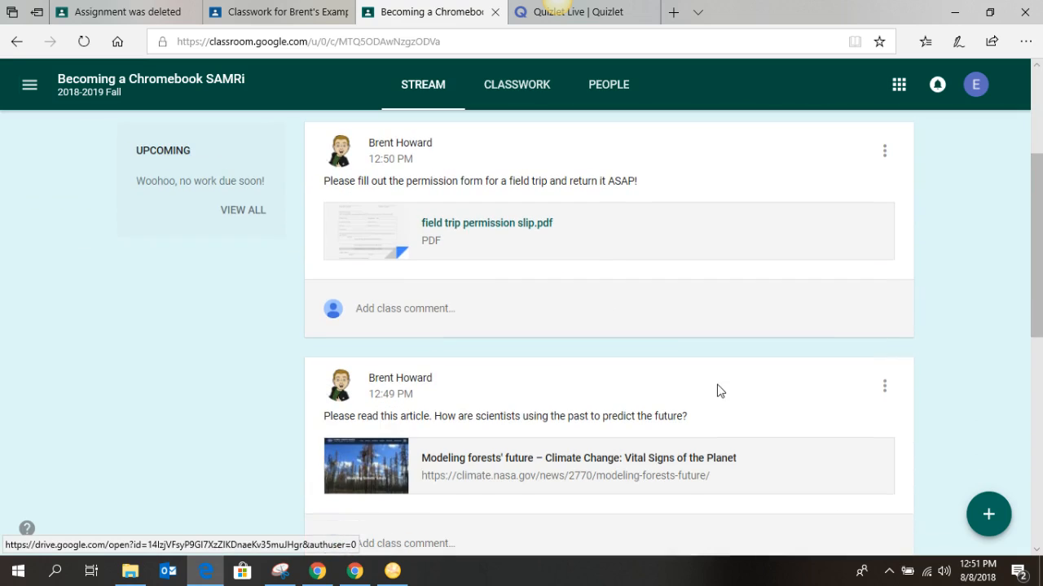
left_click(470, 234)
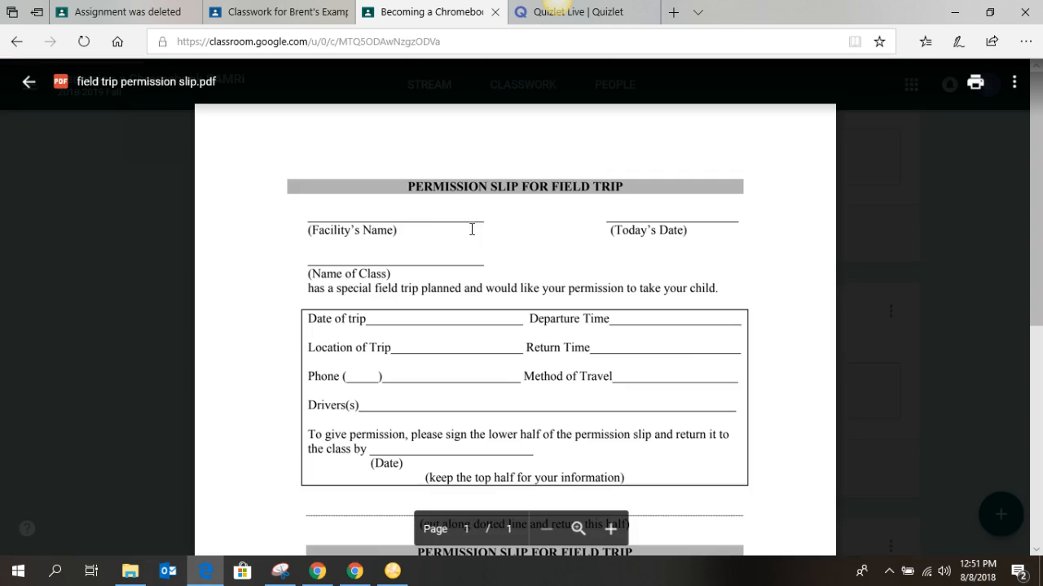
left_click(28, 84)
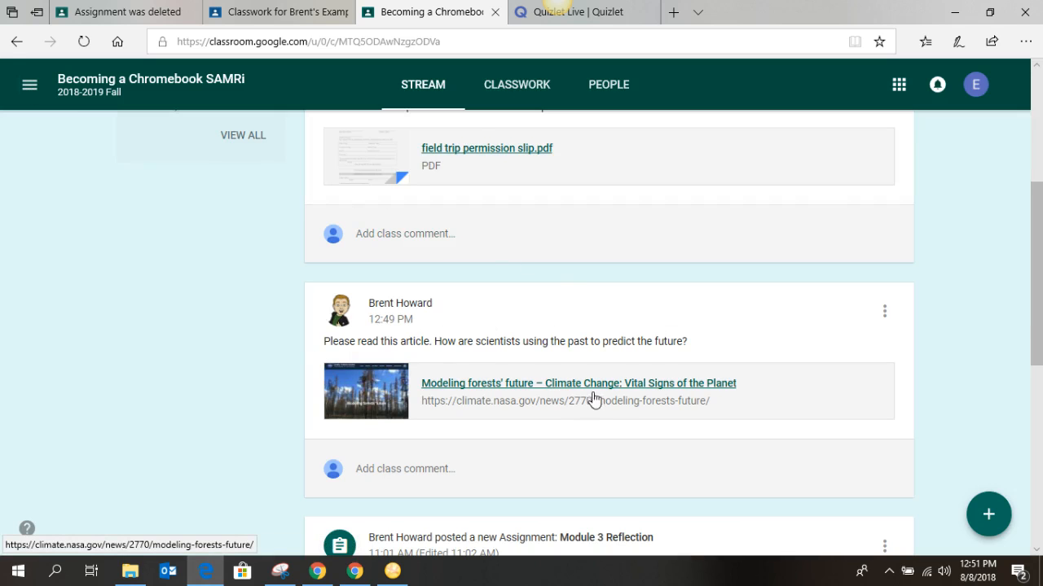
left_click(651, 391)
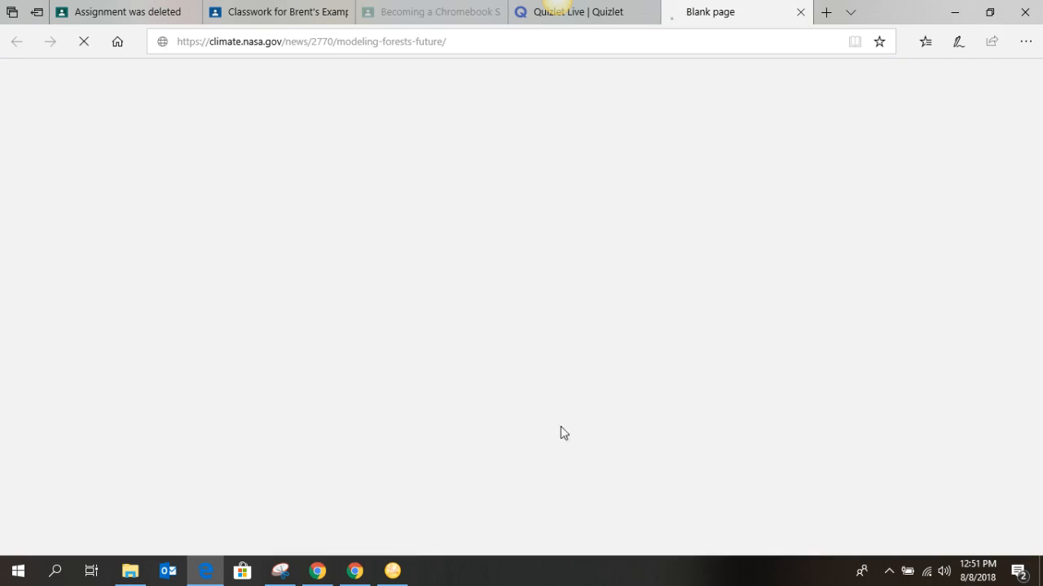
left_click(354, 570)
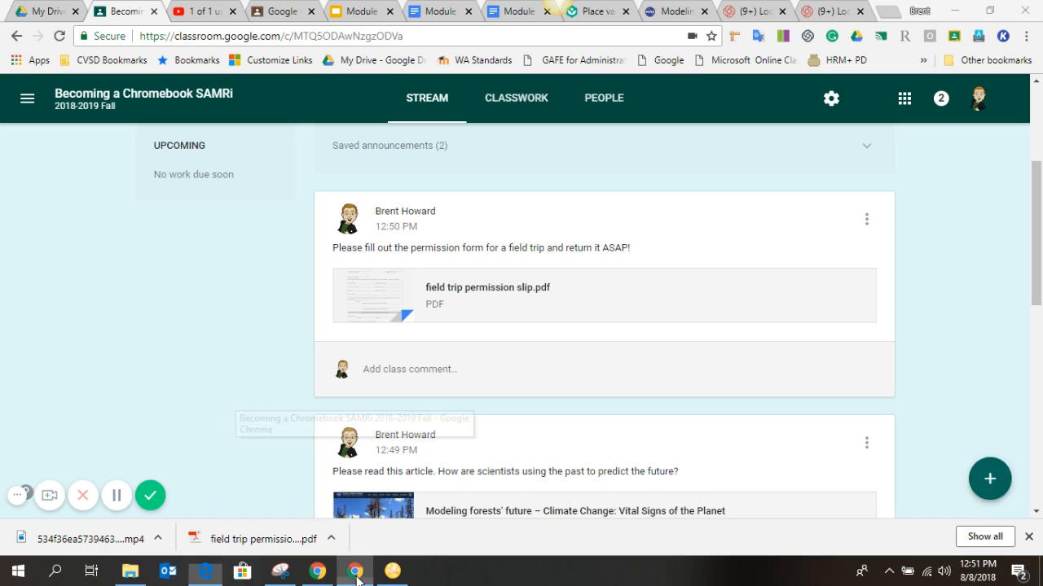